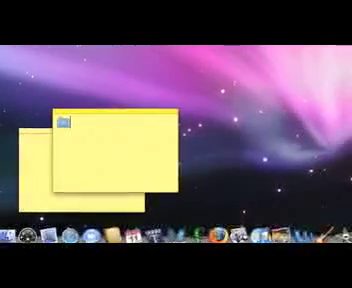
Resize the front sticky note larger, then shrink it down to a small size.
drag(177, 191, 259, 224)
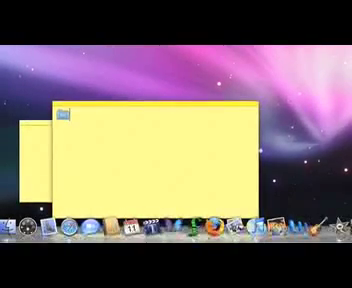
drag(259, 224, 111, 135)
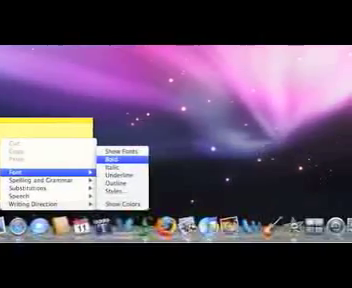
Make the second Stickies line bold and bring up the font styling menu again.
click(112, 159)
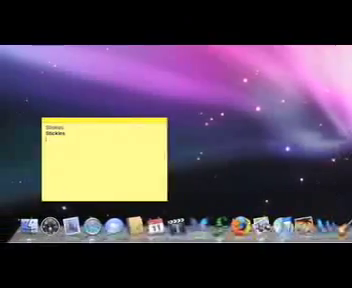
right_click(79, 138)
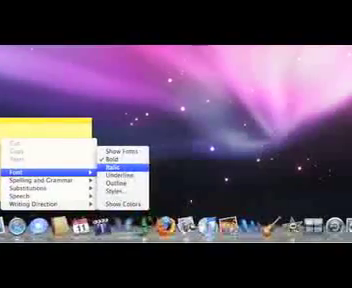
Set the third Stickies line in italic and select it for further styling.
click(118, 167)
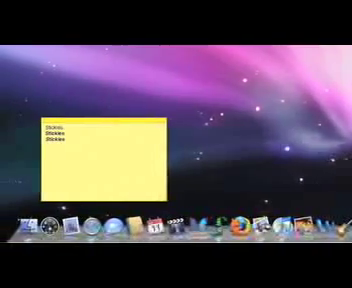
key(shift+Home)
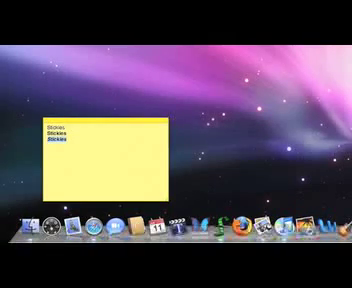
Underline the third Stickies line via the Font submenu.
right_click(57, 138)
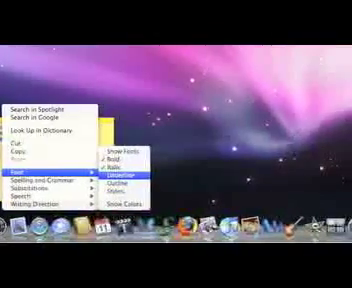
click(122, 175)
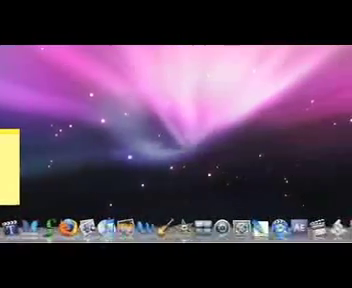
Quit Stickies from its Dock icon's context menu.
right_click(322, 222)
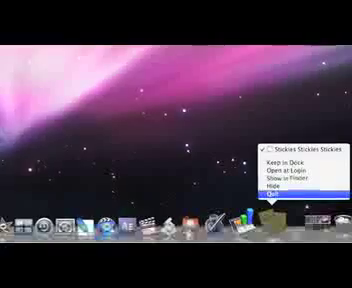
click(285, 194)
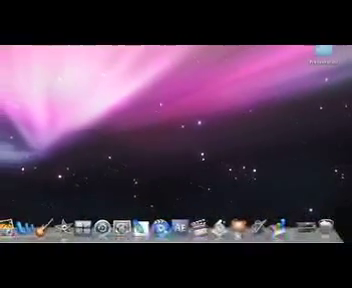